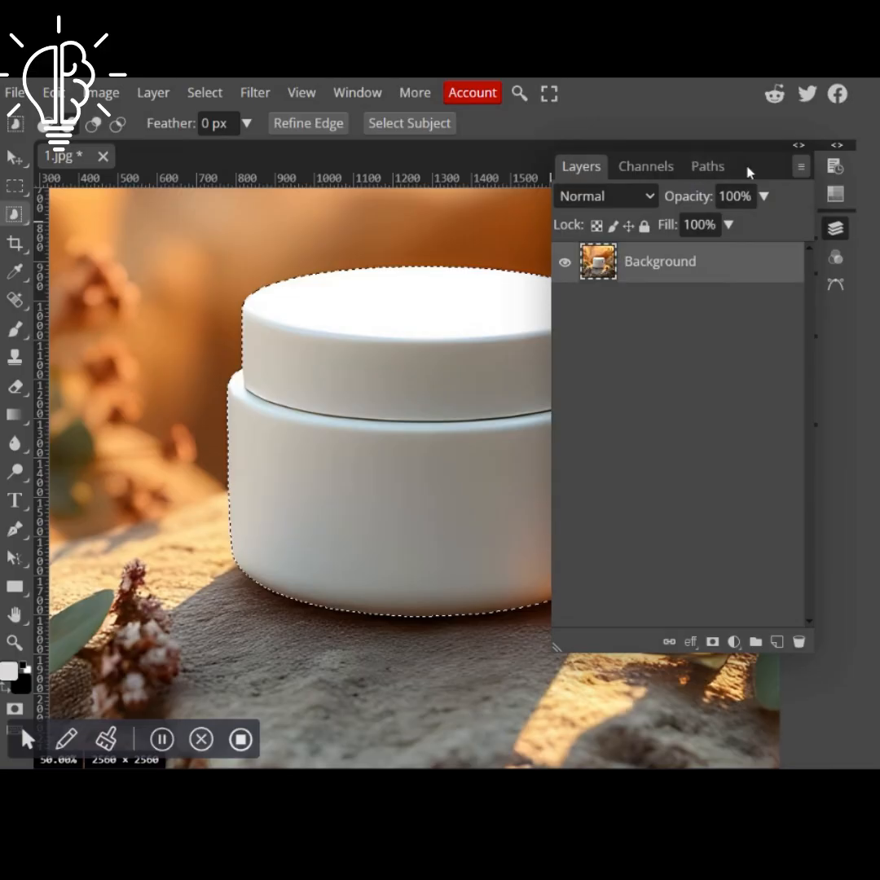
Step: Copy the selected jar from the background onto its own new layer
{"action": "right_click", "coordinate": [451, 350]}
{"action": "left_click", "coordinate": [522, 559]}
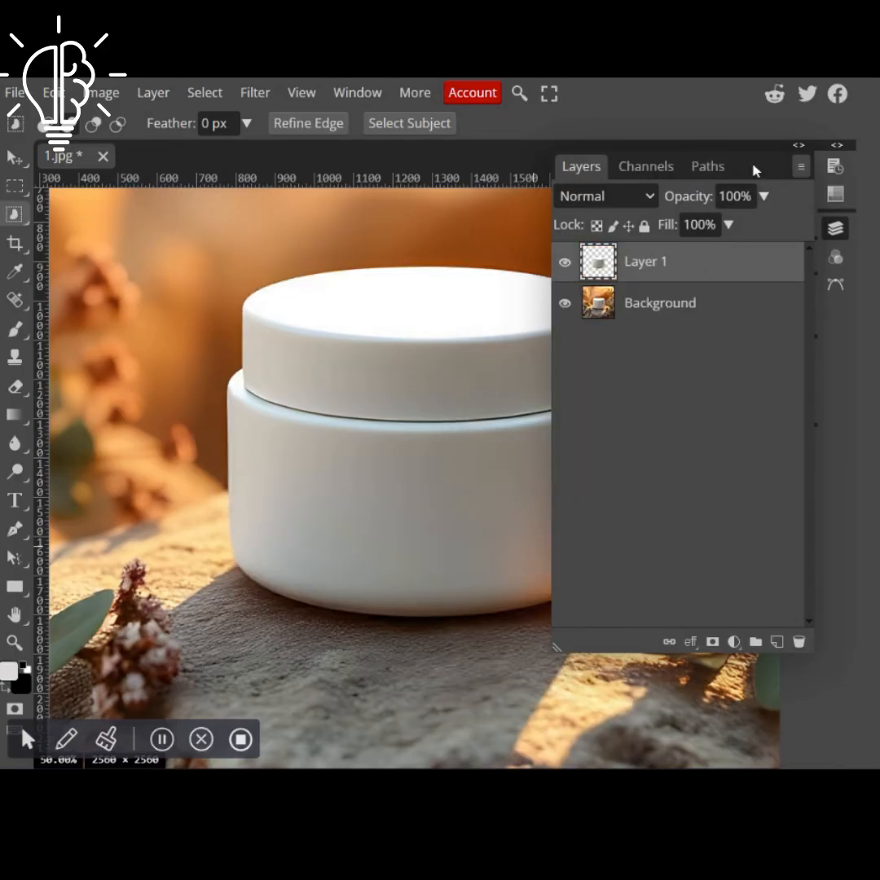
{"action": "left_click_drag", "start_coordinate": [411, 434], "coordinate": [275, 435]}
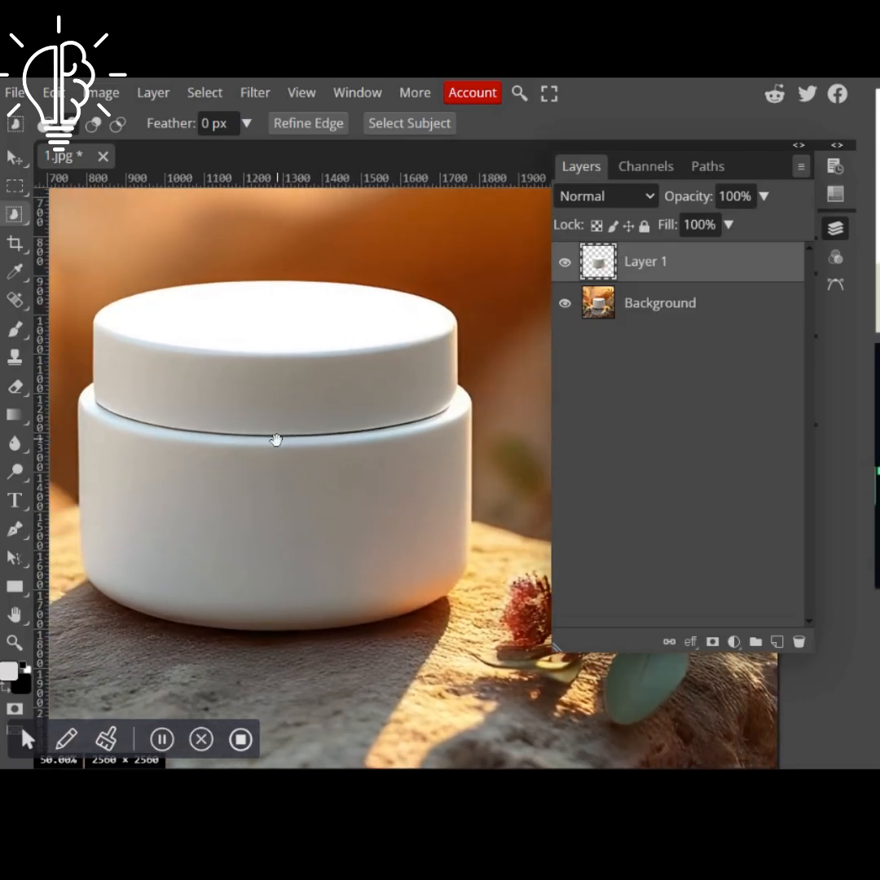
Step: Add a Color Fill layer above the jar layer with the golden yellow color #eeb532
{"action": "left_click", "coordinate": [735, 644]}
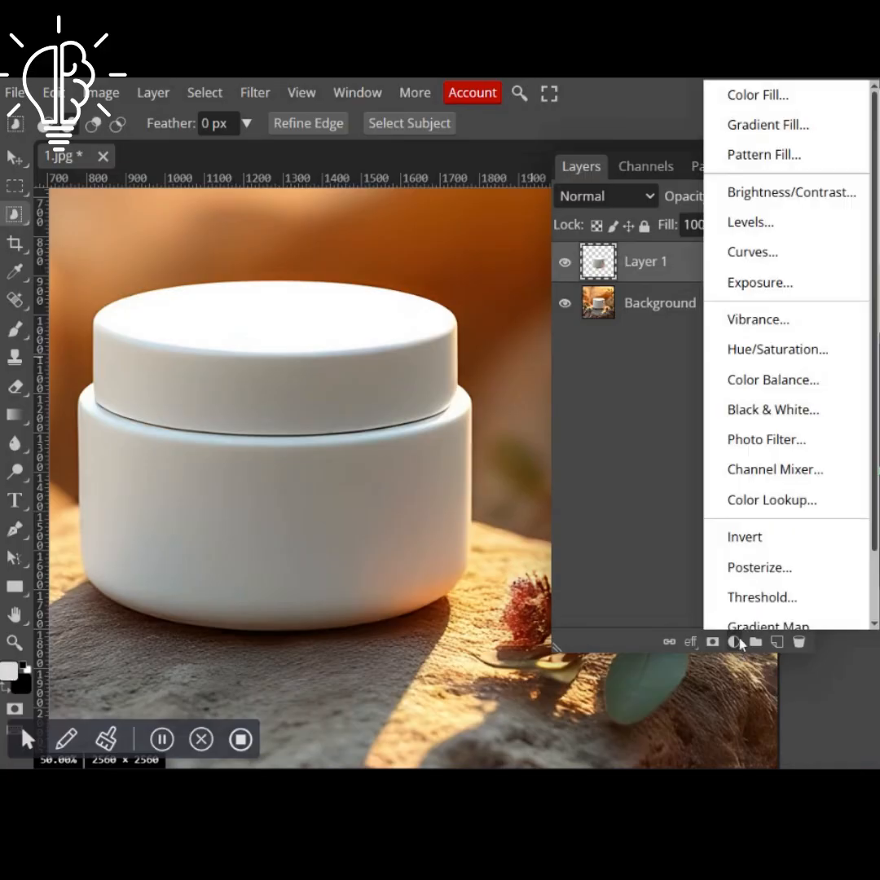
{"action": "left_click", "coordinate": [757, 97]}
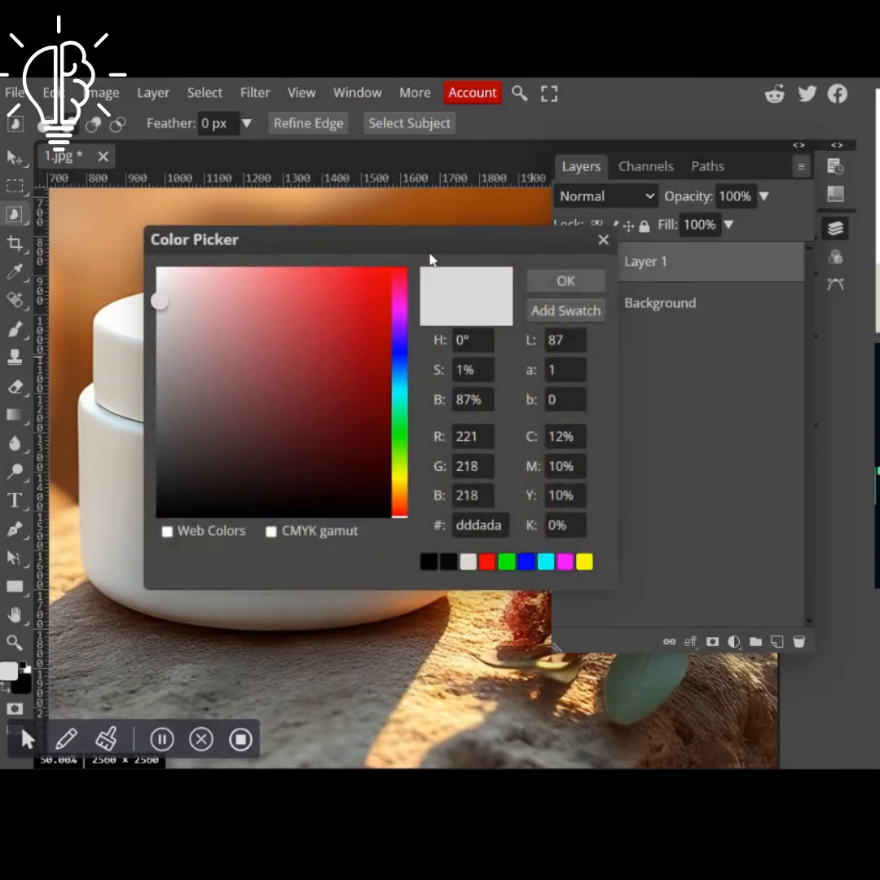
{"action": "left_click_drag", "start_coordinate": [434, 247], "coordinate": [613, 254]}
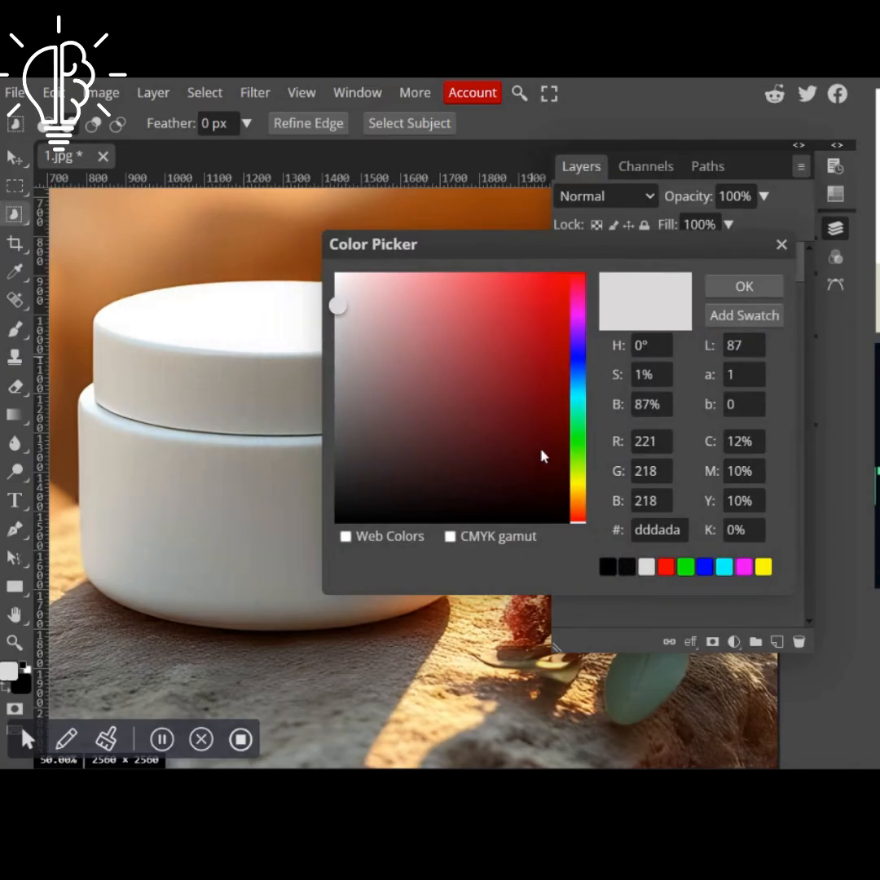
{"action": "left_click_drag", "start_coordinate": [543, 303], "coordinate": [544, 407]}
{"action": "mouse_move", "coordinate": [577, 525]}
{"action": "left_mouse_down"}
{"action": "mouse_move", "coordinate": [578, 477]}
{"action": "mouse_move", "coordinate": [579, 493]}
{"action": "left_mouse_up"}
{"action": "left_click_drag", "start_coordinate": [541, 399], "coordinate": [522, 288]}
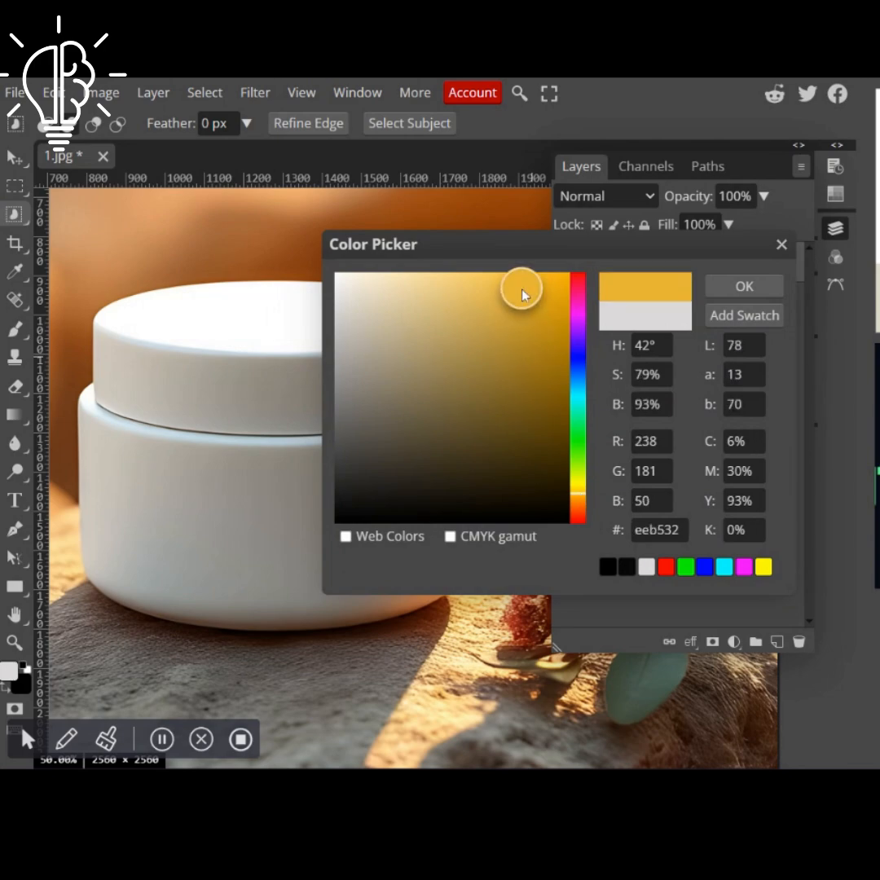
{"action": "left_click", "coordinate": [743, 286]}
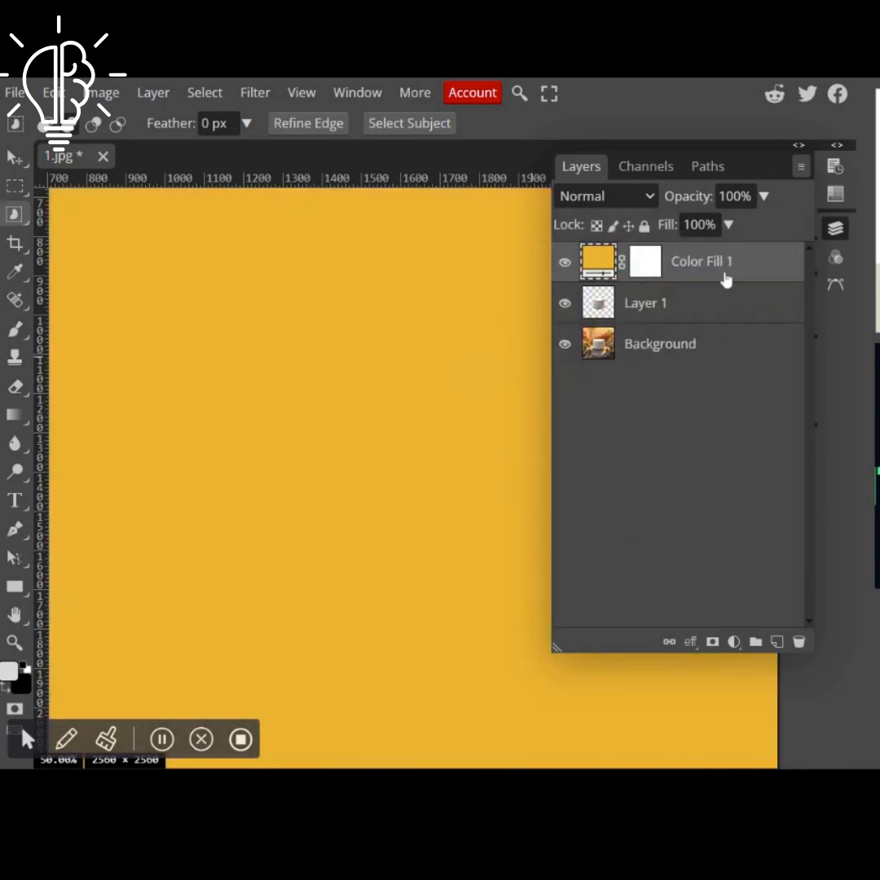
Step: Clip the Color Fill layer to the jar layer and set its blend mode to Multiply
{"action": "right_click", "coordinate": [725, 279]}
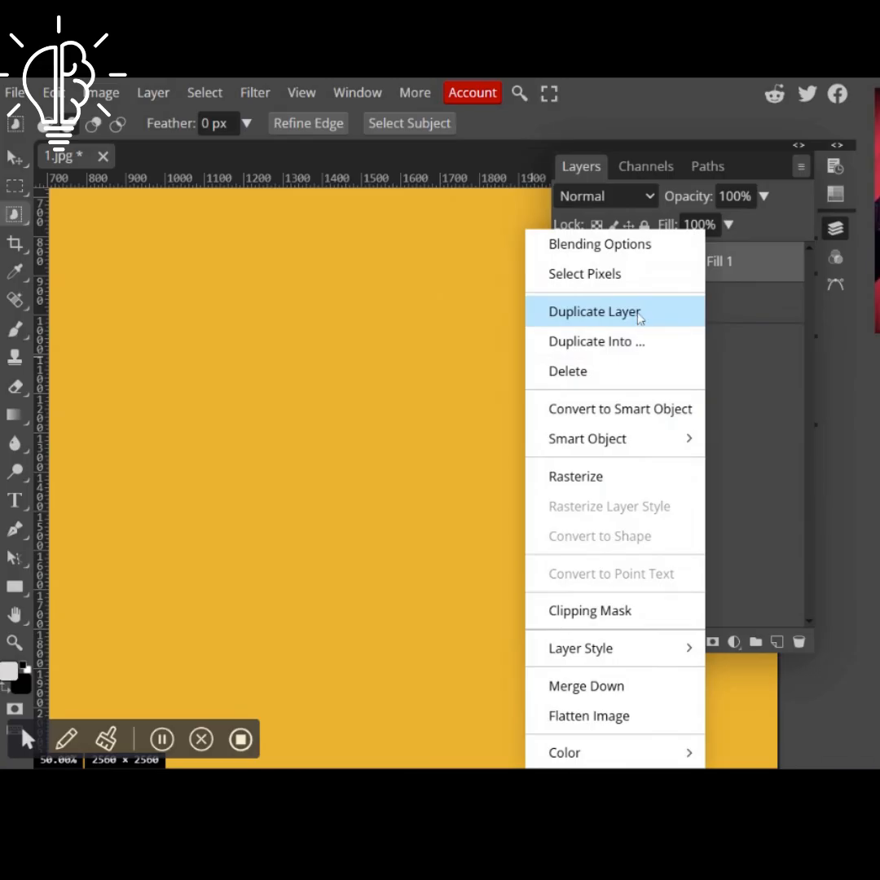
{"action": "left_click", "coordinate": [615, 613]}
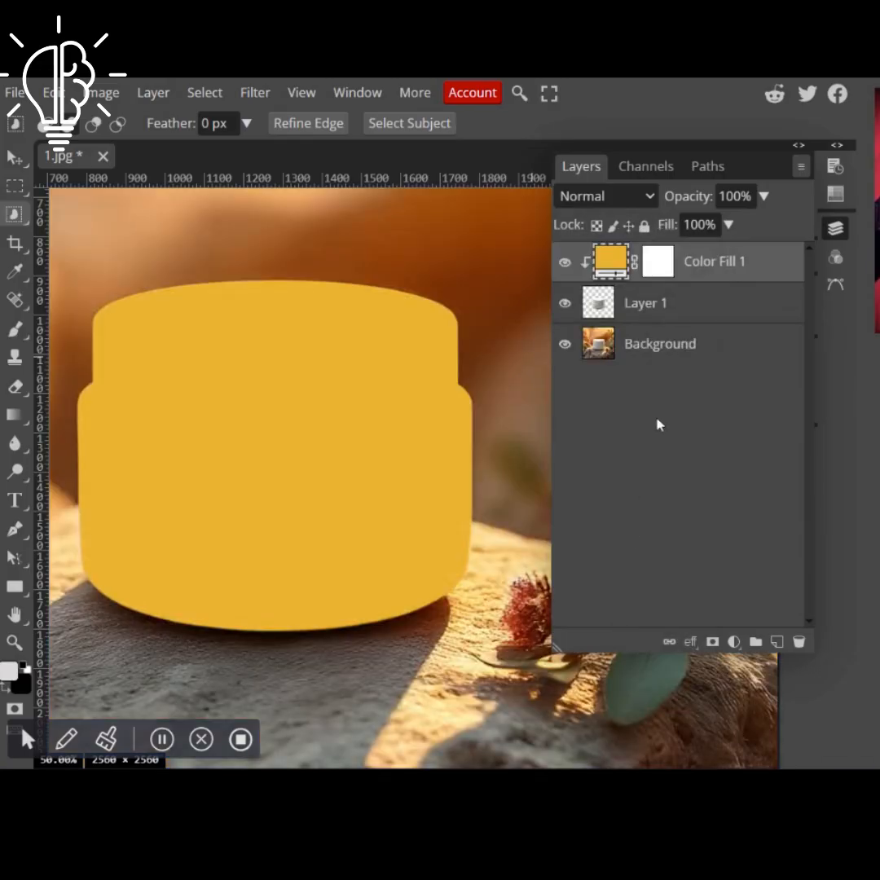
{"action": "left_click", "coordinate": [649, 197]}
{"action": "left_click", "coordinate": [603, 269]}
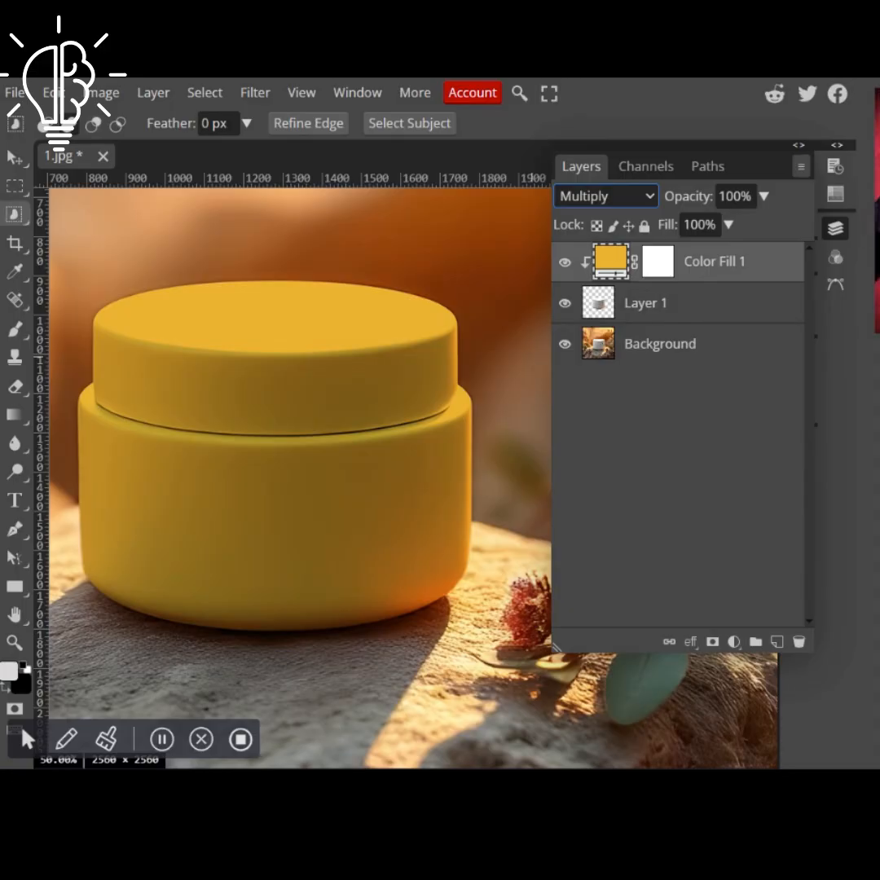
Step: Try lowering the Current Layer highlight limit under Blend If in the Color Fill layer's blending options
{"action": "right_click", "coordinate": [713, 272]}
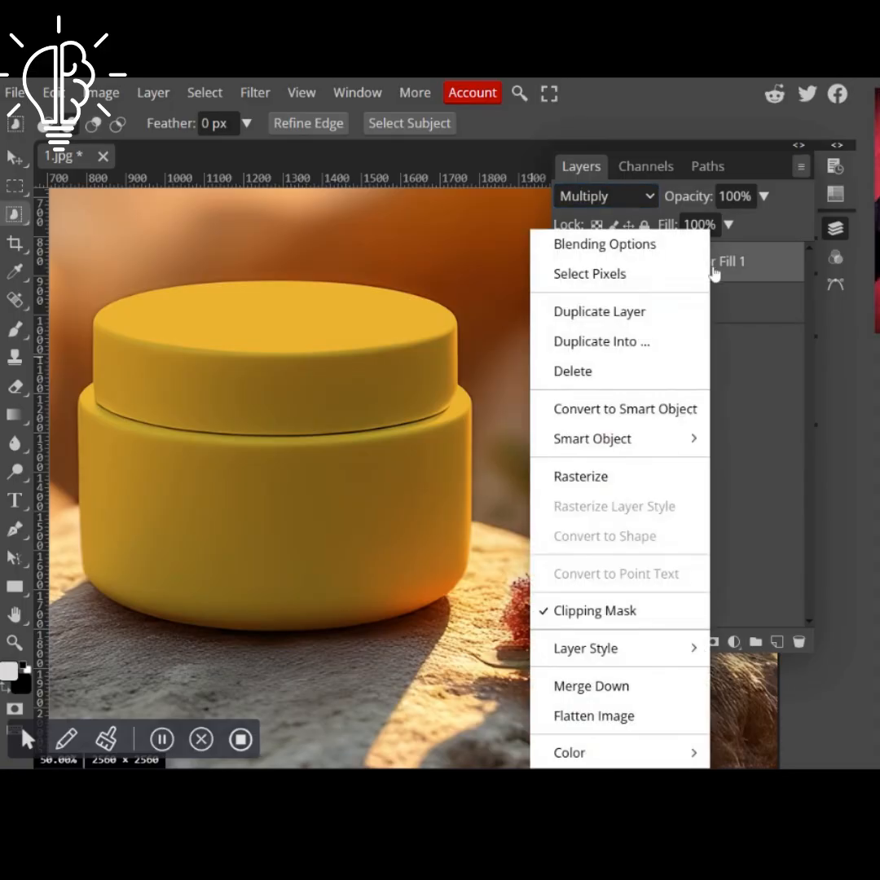
{"action": "left_click", "coordinate": [599, 246]}
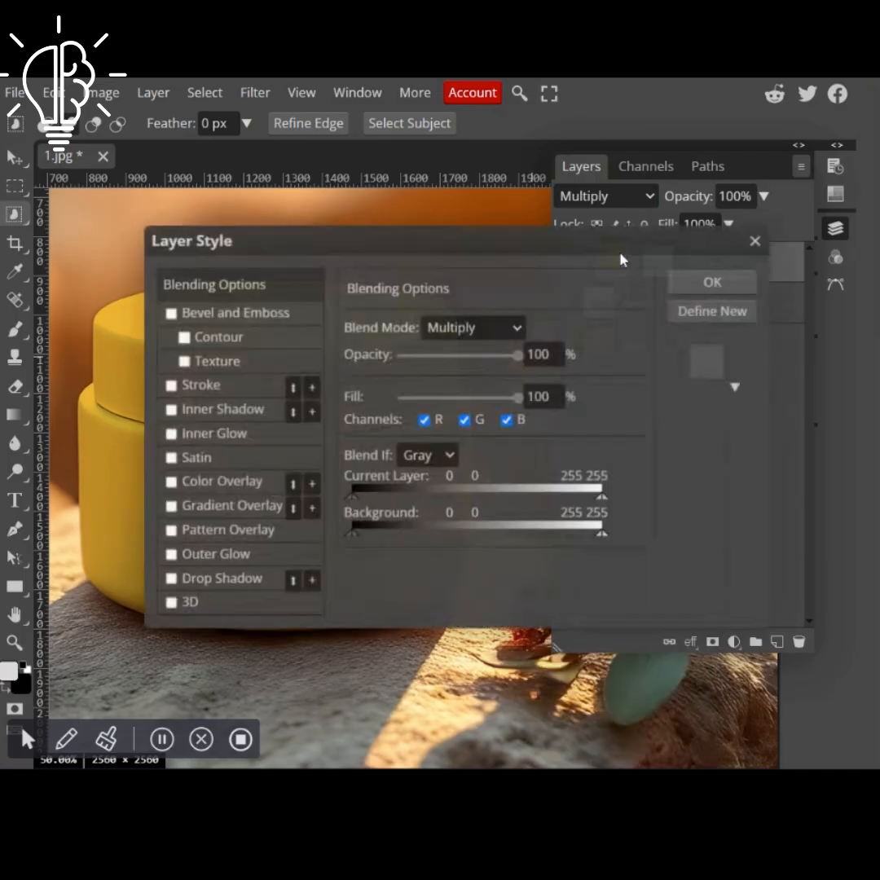
{"action": "left_click_drag", "start_coordinate": [554, 246], "coordinate": [823, 217]}
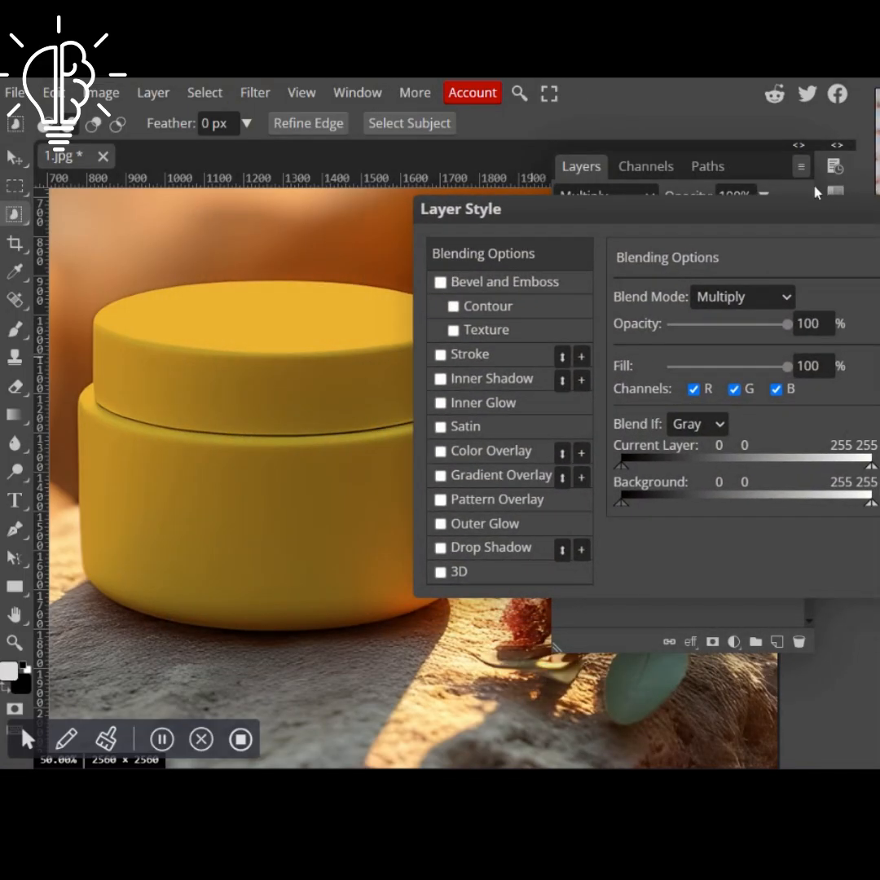
{"action": "left_click_drag", "start_coordinate": [808, 219], "coordinate": [782, 221]}
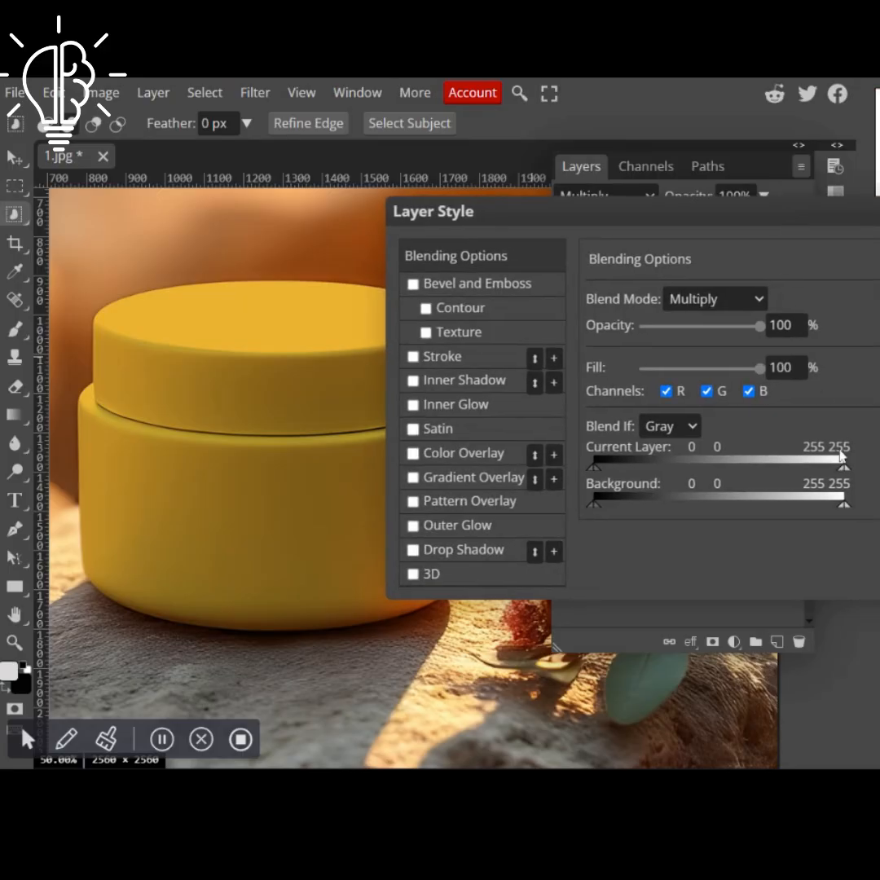
{"action": "left_click_drag", "start_coordinate": [808, 210], "coordinate": [692, 370]}
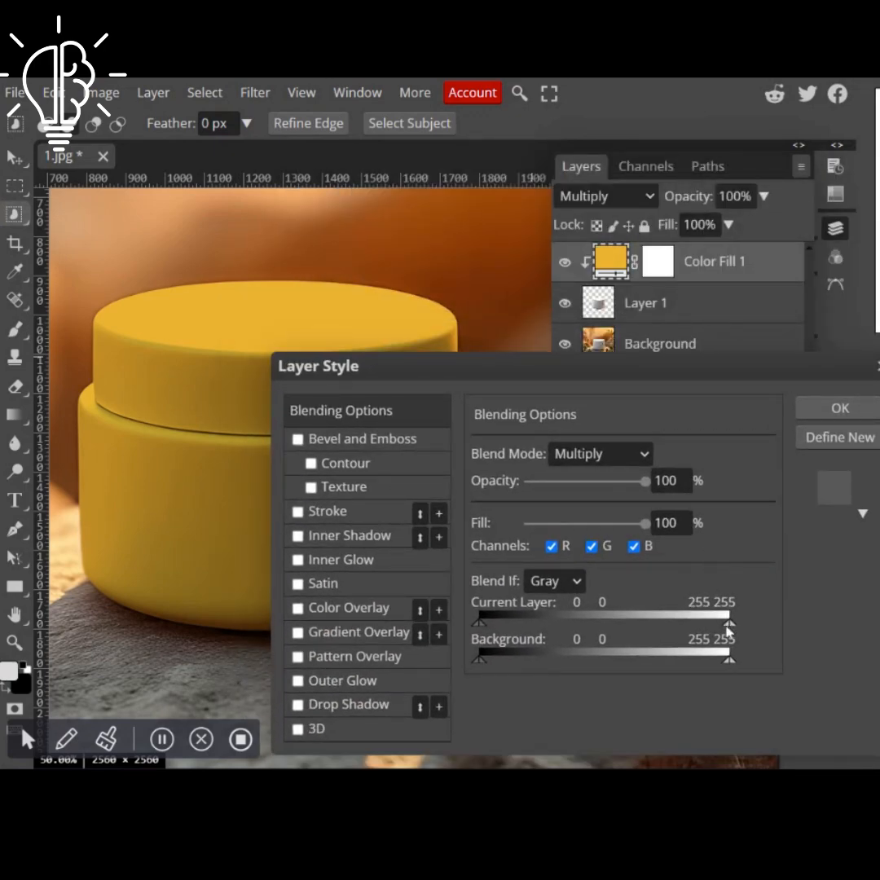
{"action": "left_click_drag", "start_coordinate": [727, 629], "coordinate": [669, 637]}
{"action": "left_click_drag", "start_coordinate": [643, 383], "coordinate": [879, 274]}
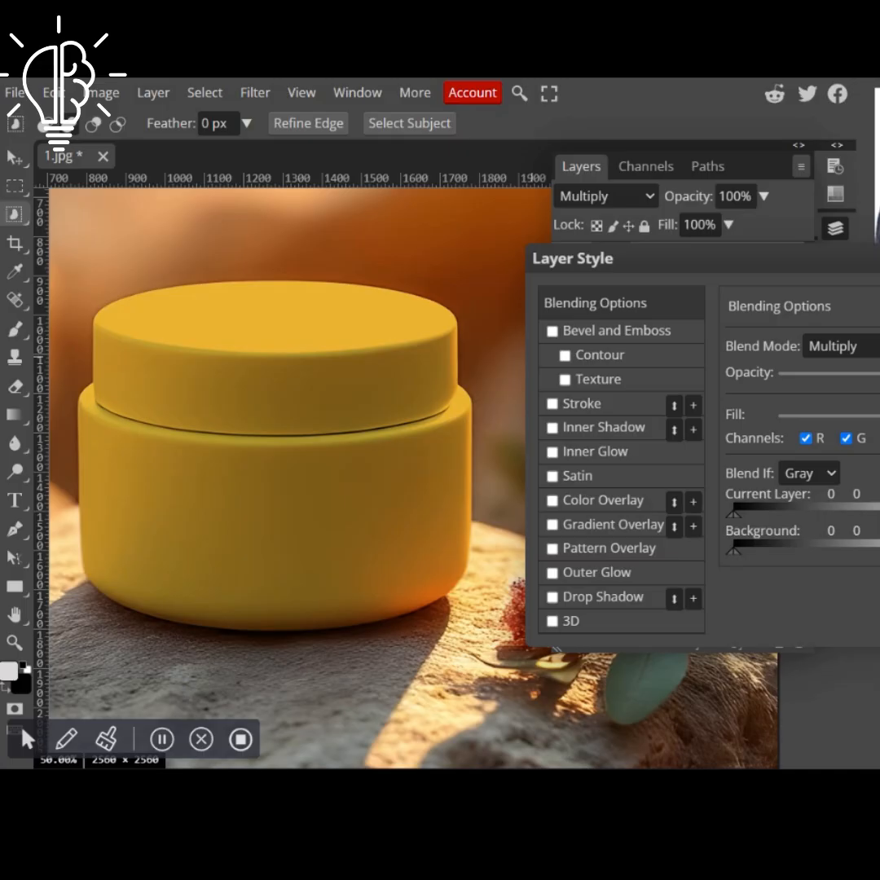
Step: Recolor the Color Fill layer to a turquoise green
{"action": "double_click", "coordinate": [613, 259]}
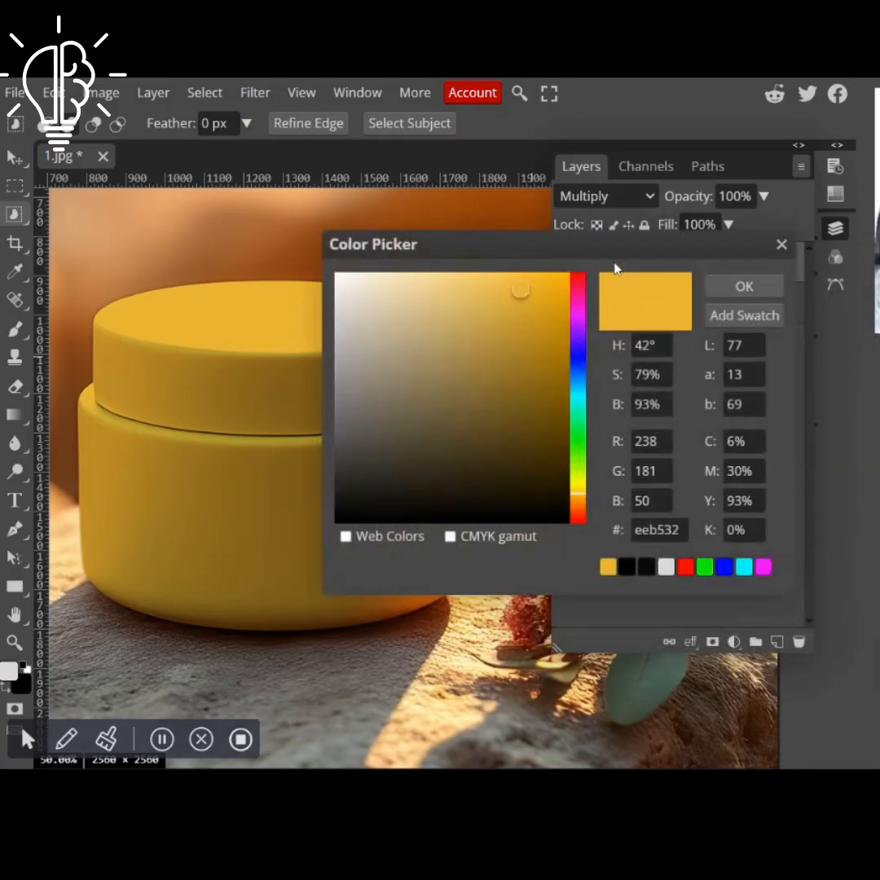
{"action": "left_click_drag", "start_coordinate": [601, 250], "coordinate": [836, 263]}
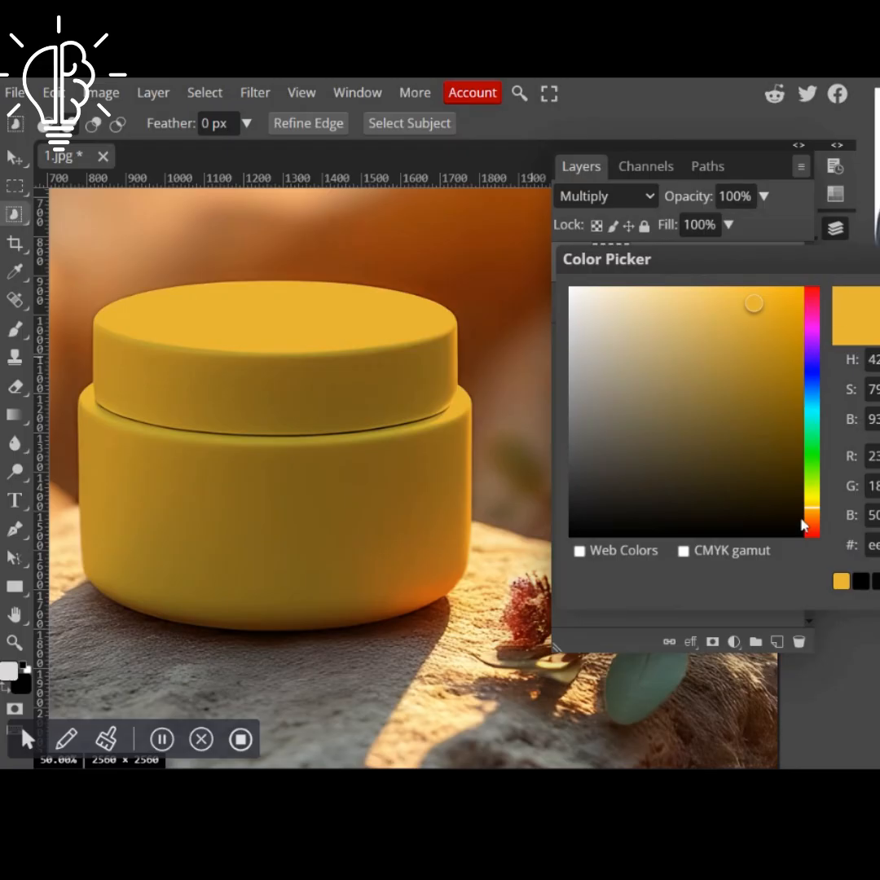
{"action": "mouse_move", "coordinate": [811, 520]}
{"action": "left_mouse_down"}
{"action": "mouse_move", "coordinate": [816, 314]}
{"action": "mouse_move", "coordinate": [819, 414]}
{"action": "mouse_move", "coordinate": [811, 420]}
{"action": "mouse_move", "coordinate": [815, 399]}
{"action": "mouse_move", "coordinate": [823, 526]}
{"action": "mouse_move", "coordinate": [827, 305]}
{"action": "mouse_move", "coordinate": [827, 425]}
{"action": "left_mouse_up"}
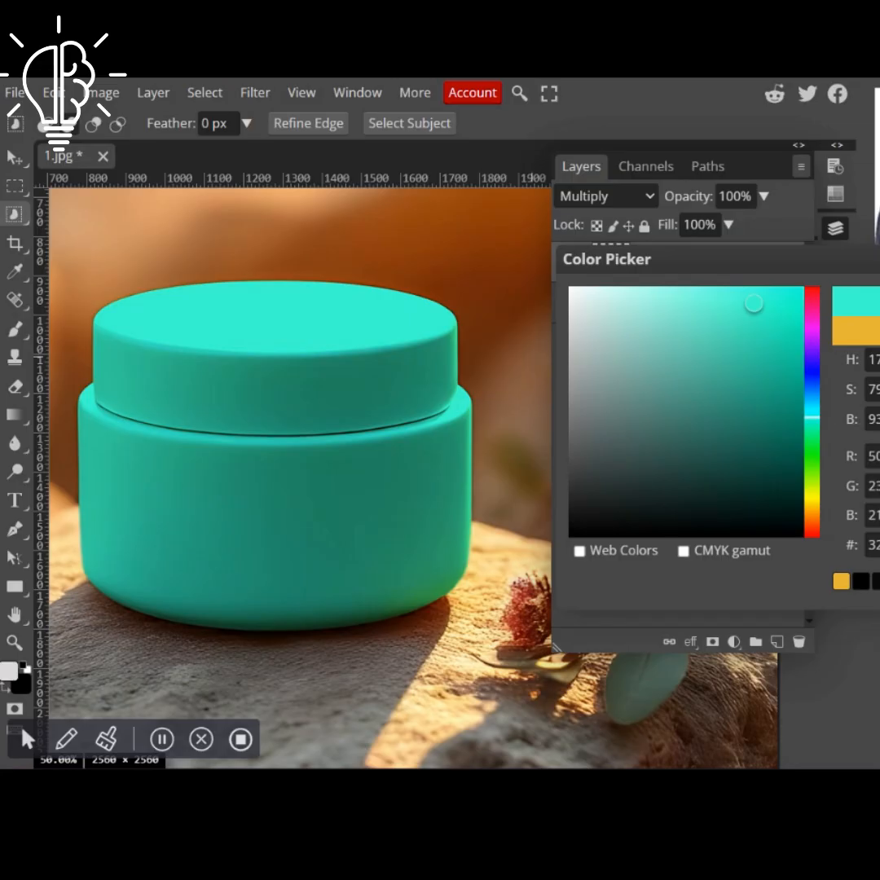
{"action": "mouse_move", "coordinate": [826, 417]}
{"action": "left_mouse_down"}
{"action": "mouse_move", "coordinate": [825, 484]}
{"action": "mouse_move", "coordinate": [813, 525]}
{"action": "mouse_move", "coordinate": [815, 310]}
{"action": "mouse_move", "coordinate": [818, 450]}
{"action": "mouse_move", "coordinate": [818, 432]}
{"action": "left_mouse_up"}
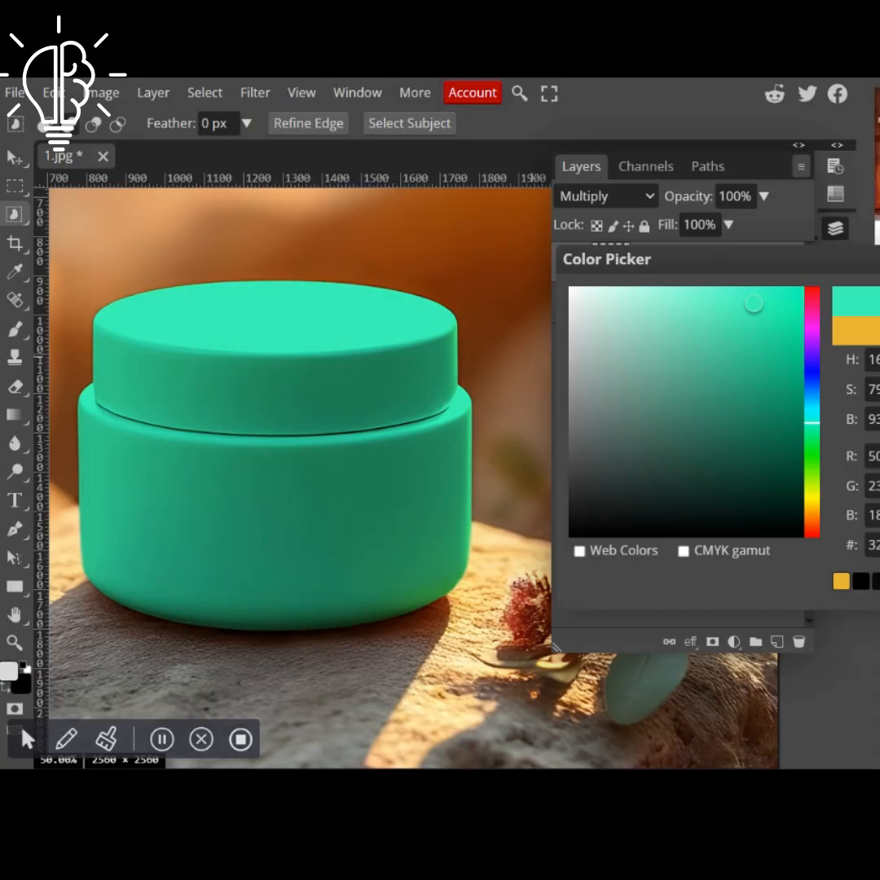
{"action": "key", "text": "Return"}
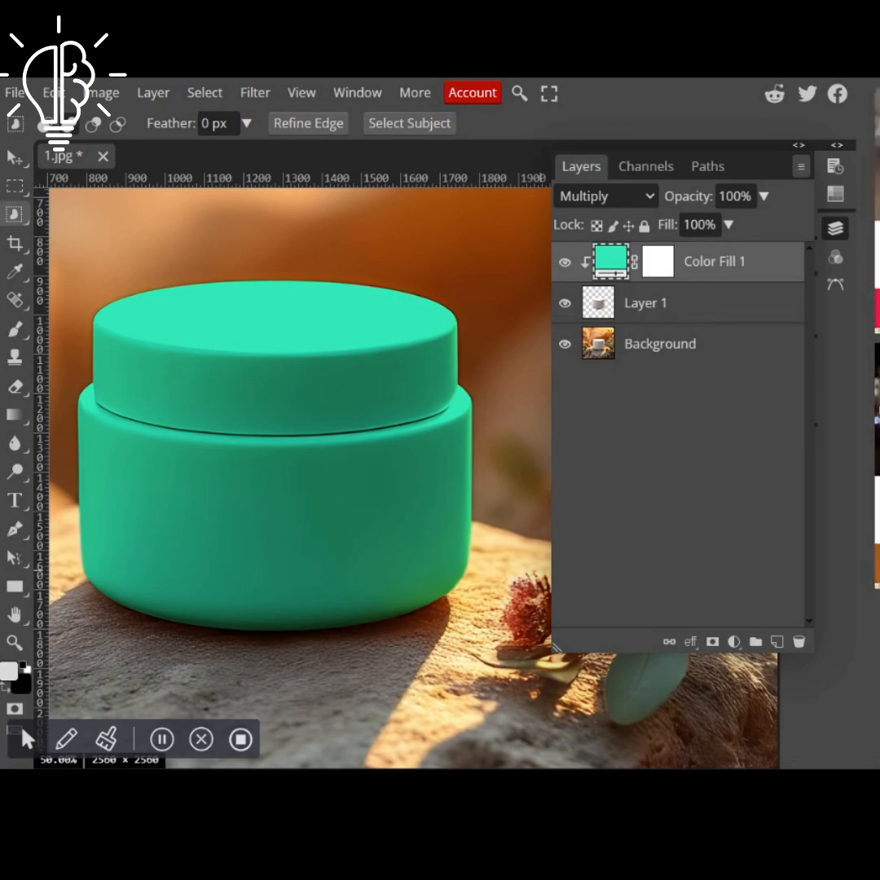
Step: Make Layer 1 the active layer and hide the Color Fill layer to expose the white jar
{"action": "left_click", "coordinate": [600, 303]}
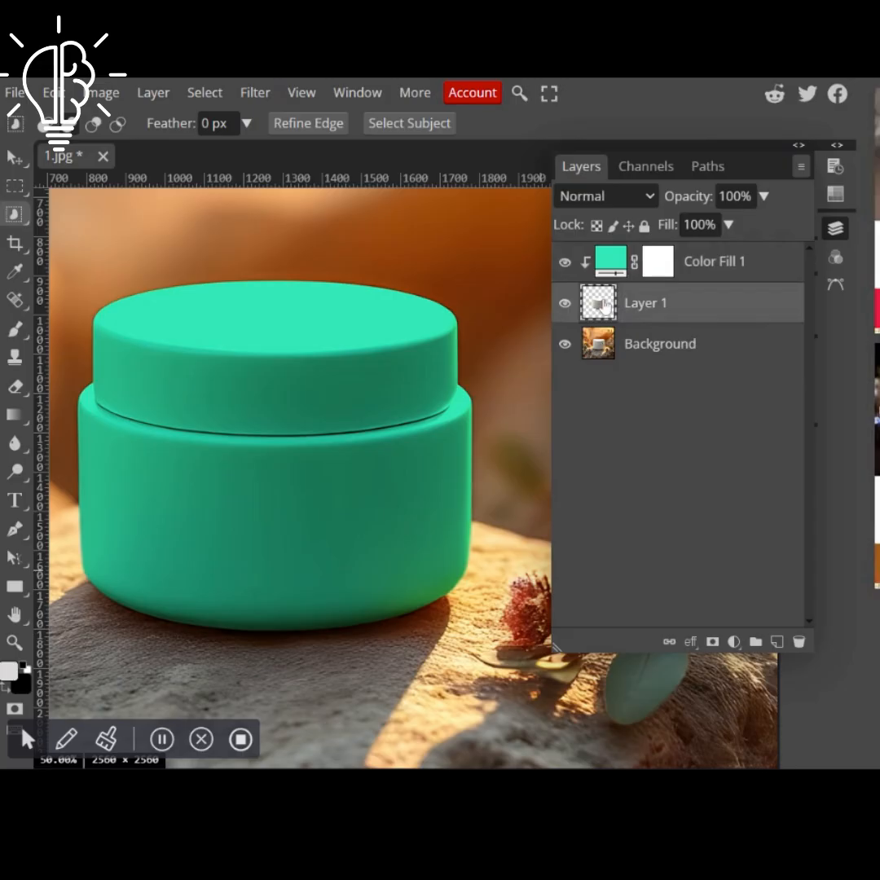
{"action": "left_click", "coordinate": [565, 262]}
{"action": "left_click", "coordinate": [566, 262]}
{"action": "left_click", "coordinate": [566, 262]}
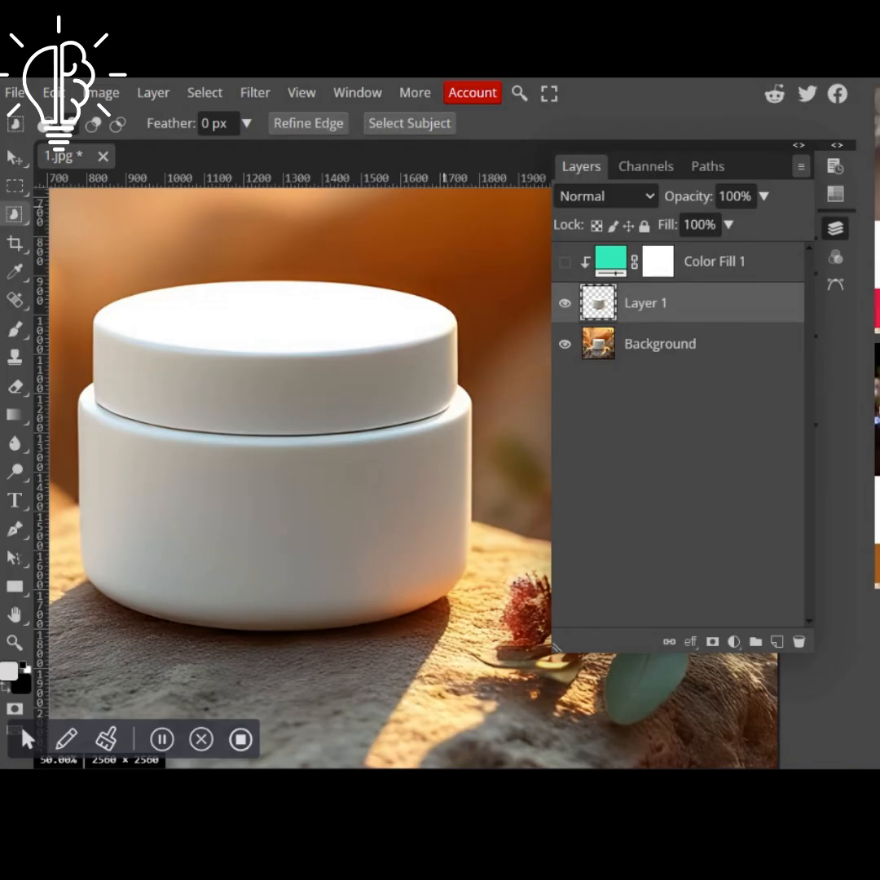
Step: Reduce a selection of the jar's pixels to the lid, copy the lid to a new layer, and show the Color Fill layer
{"action": "left_click", "coordinate": [600, 313], "text": "ctrl"}
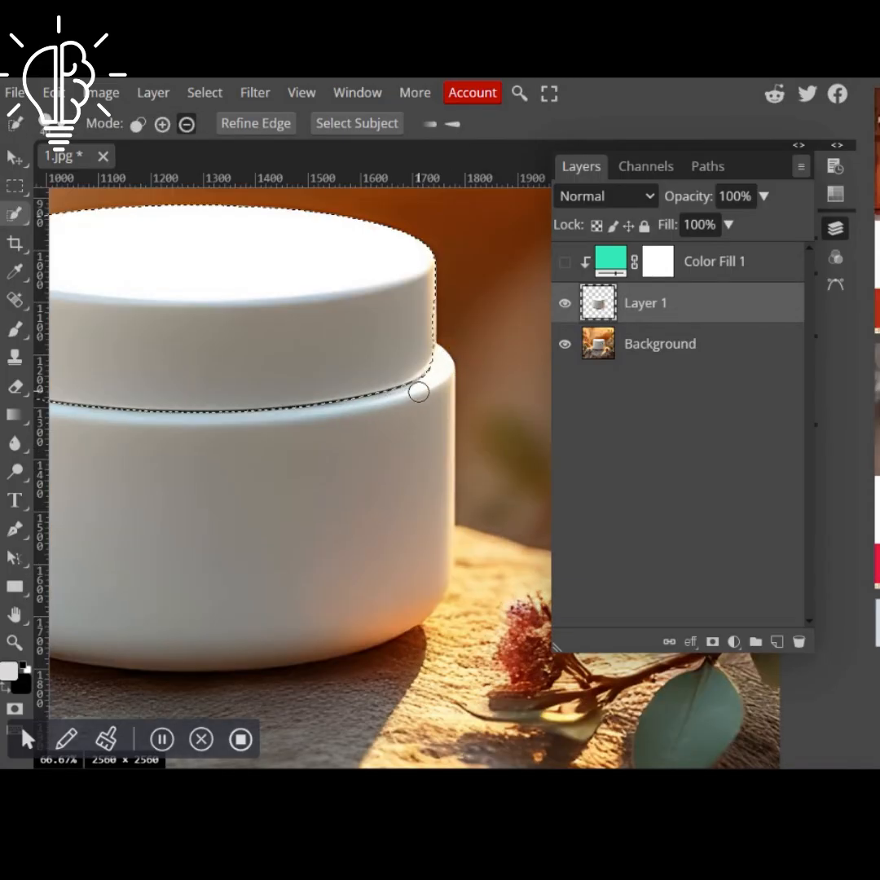
{"action": "scroll", "coordinate": [243, 315], "scroll_direction": "up", "scroll_amount": 1}
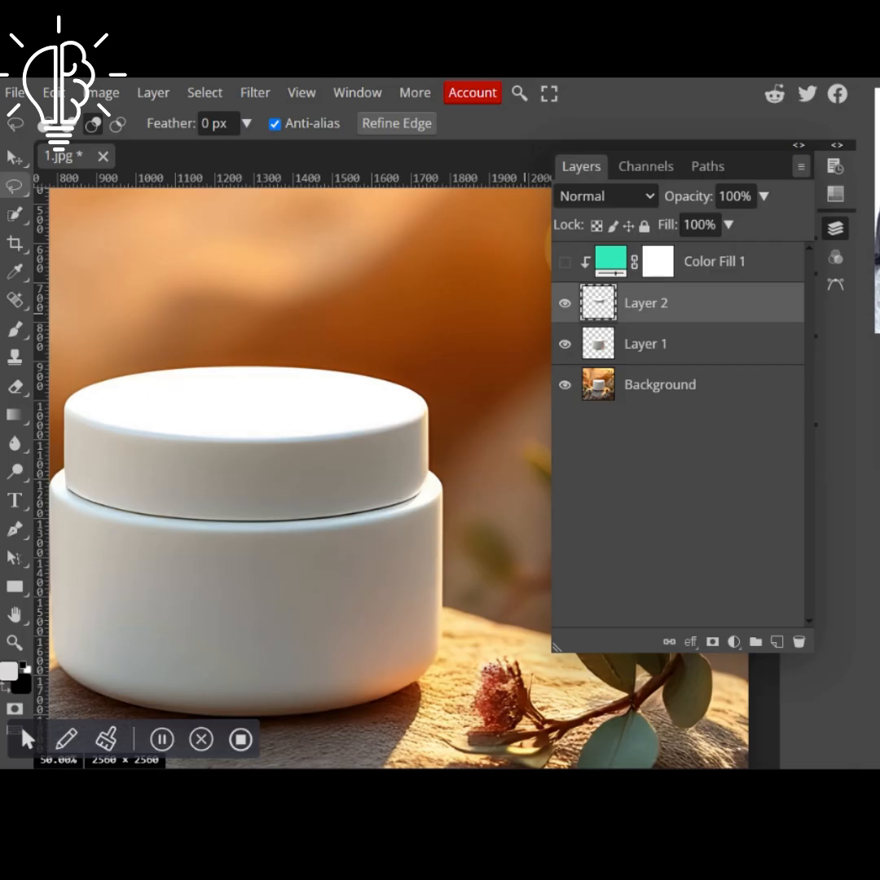
{"action": "left_click", "coordinate": [564, 263]}
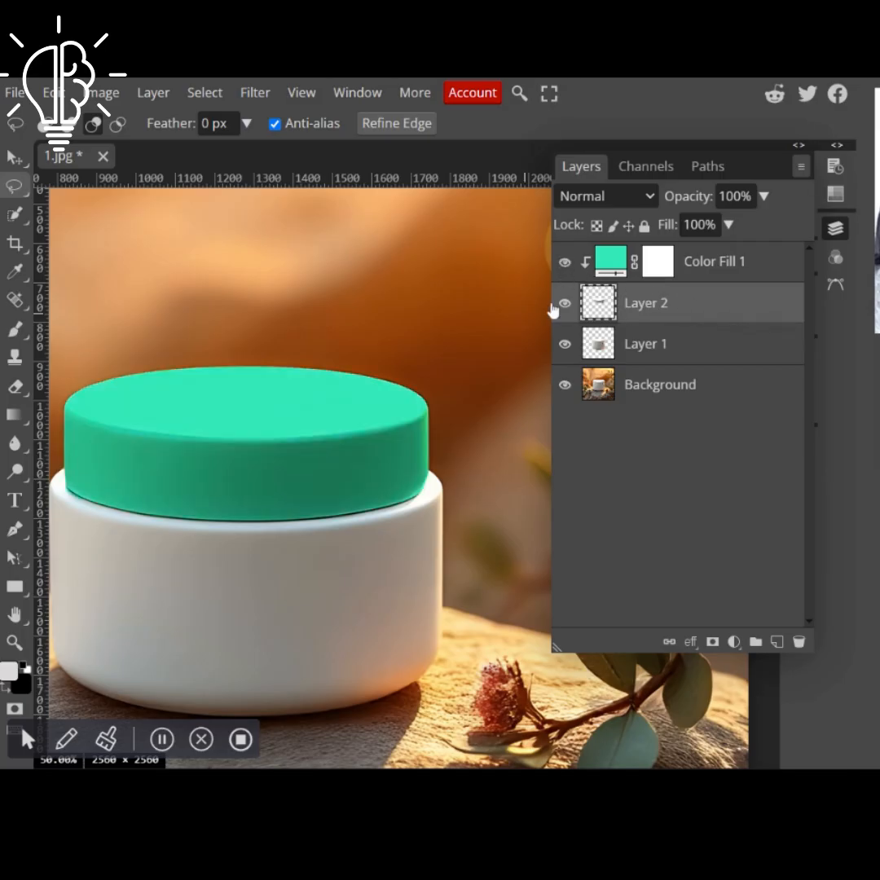
Step: Change the lid's Color Fill to yellow with a hue of 51°
{"action": "left_click_drag", "start_coordinate": [238, 428], "coordinate": [289, 429]}
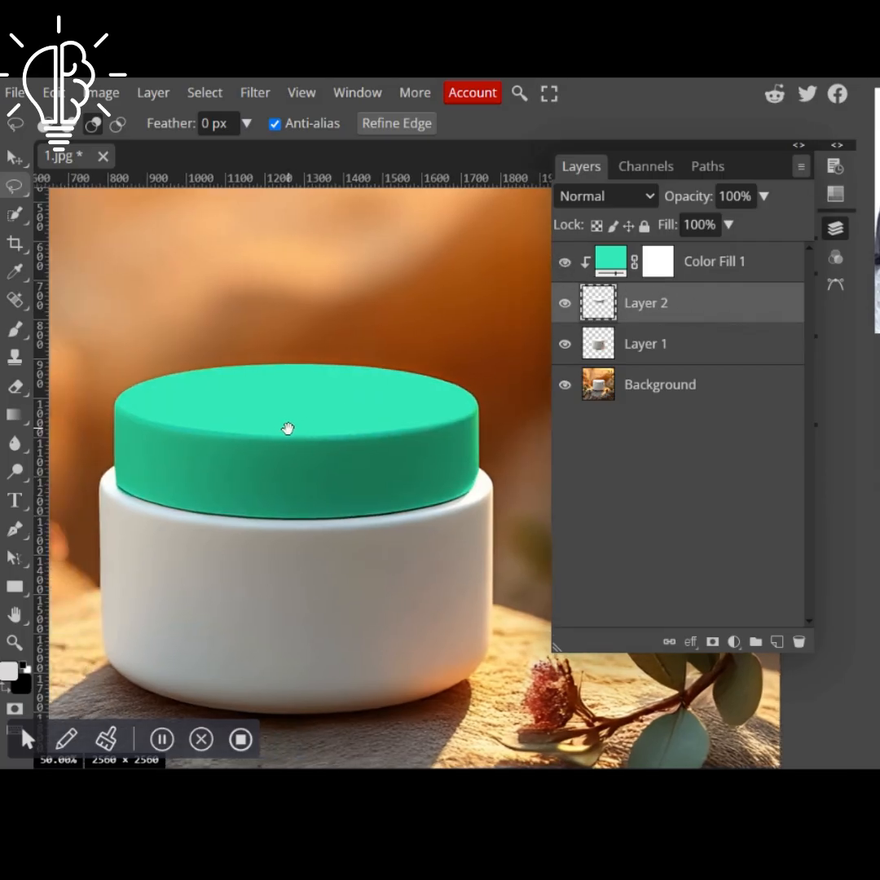
{"action": "double_click", "coordinate": [613, 262]}
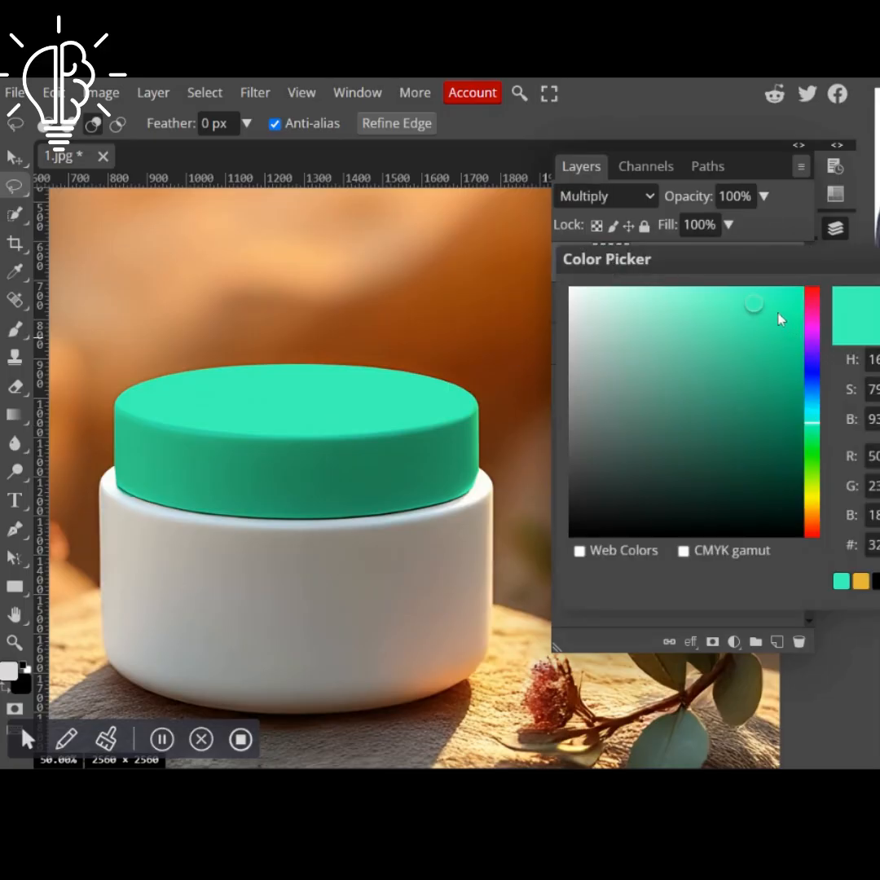
{"action": "left_click_drag", "start_coordinate": [812, 430], "coordinate": [813, 507]}
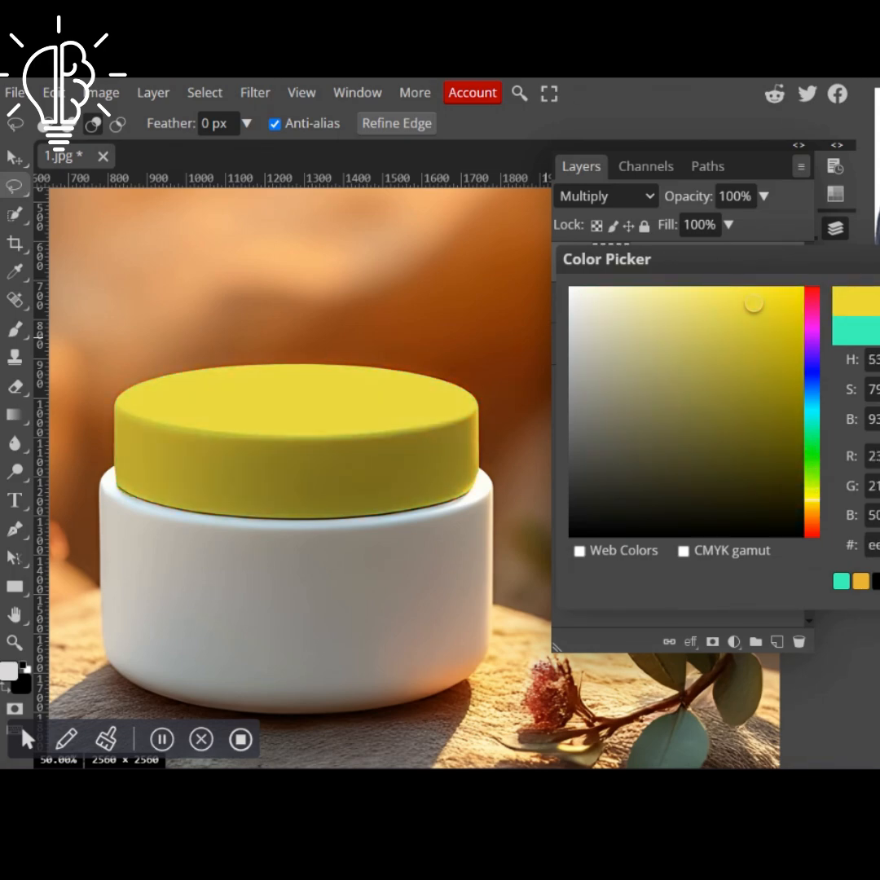
{"action": "mouse_move", "coordinate": [813, 503]}
{"action": "left_mouse_down"}
{"action": "mouse_move", "coordinate": [812, 552]}
{"action": "mouse_move", "coordinate": [817, 291]}
{"action": "mouse_move", "coordinate": [813, 508]}
{"action": "left_mouse_up"}
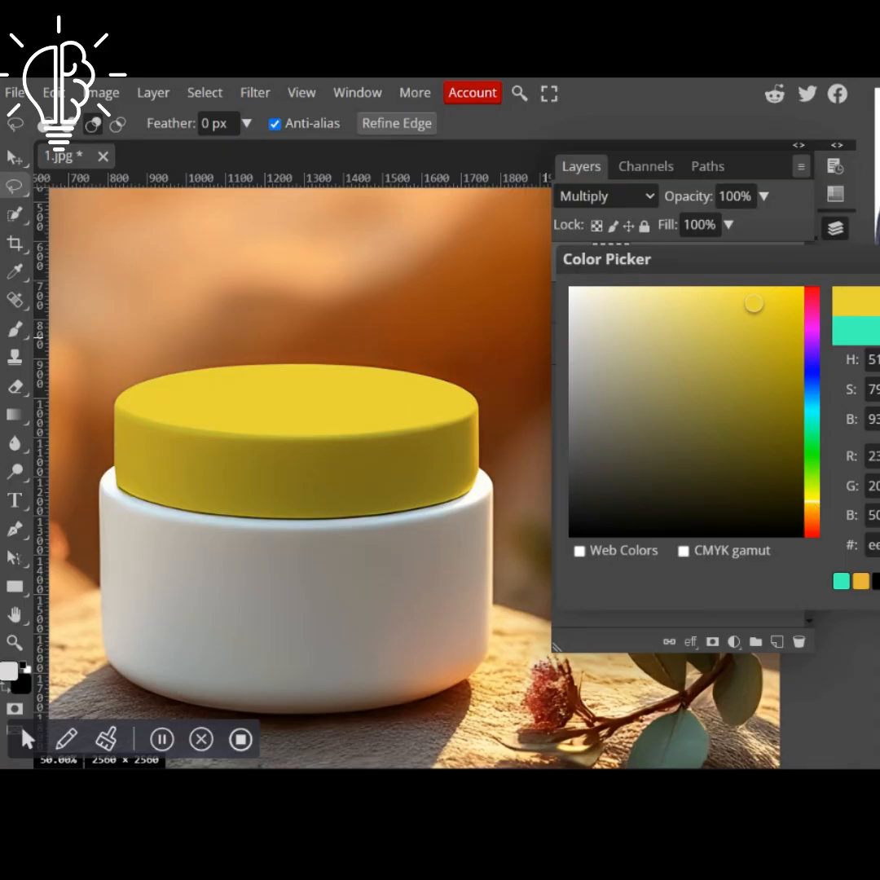
{"action": "left_click_drag", "start_coordinate": [813, 500], "coordinate": [814, 370]}
{"action": "left_click_drag", "start_coordinate": [817, 457], "coordinate": [818, 510]}
{"action": "left_click", "coordinate": [879, 301]}
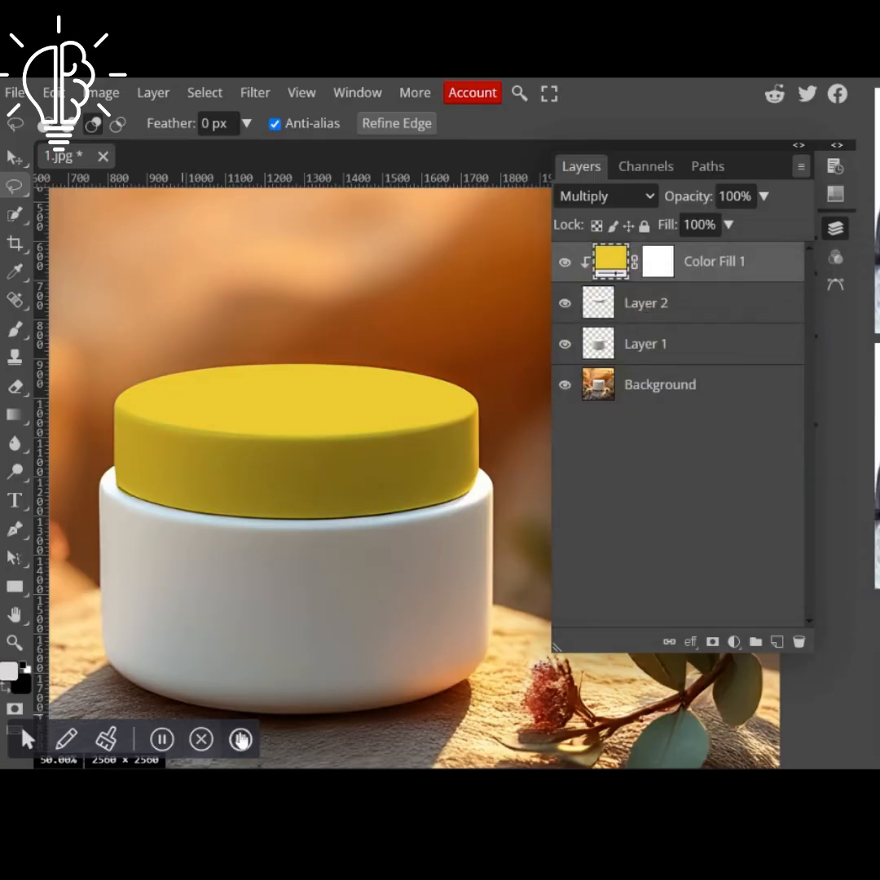